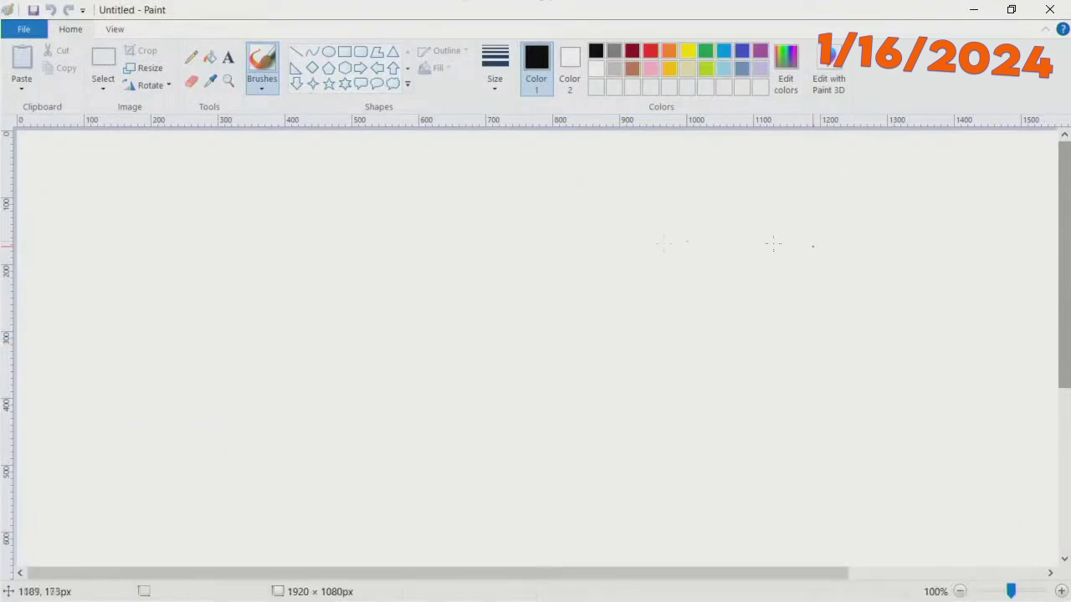
Draw a tall black vertical pole with a right-pointing arrow crossing near its top
{"action": "left_click", "coordinate": [297, 53]}
{"action": "mouse_move", "coordinate": [304, 157]}
{"action": "left_mouse_down"}
{"action": "mouse_move", "coordinate": [287, 428]}
{"action": "mouse_move", "coordinate": [300, 529]}
{"action": "left_mouse_up"}
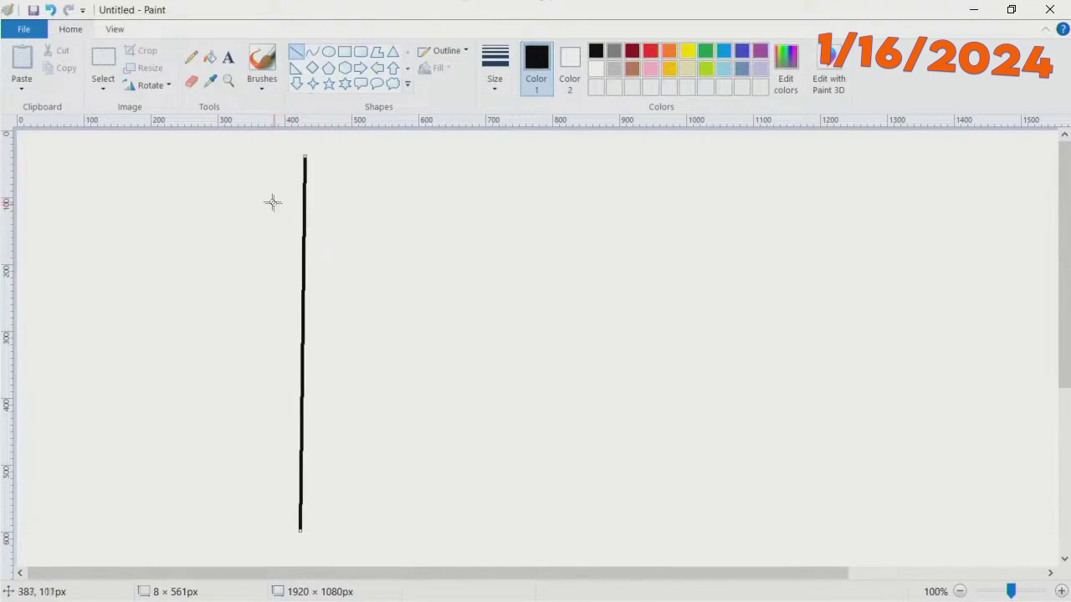
{"action": "mouse_move", "coordinate": [270, 195]}
{"action": "left_mouse_down"}
{"action": "mouse_move", "coordinate": [337, 185]}
{"action": "mouse_move", "coordinate": [352, 198]}
{"action": "mouse_move", "coordinate": [342, 171]}
{"action": "left_mouse_up"}
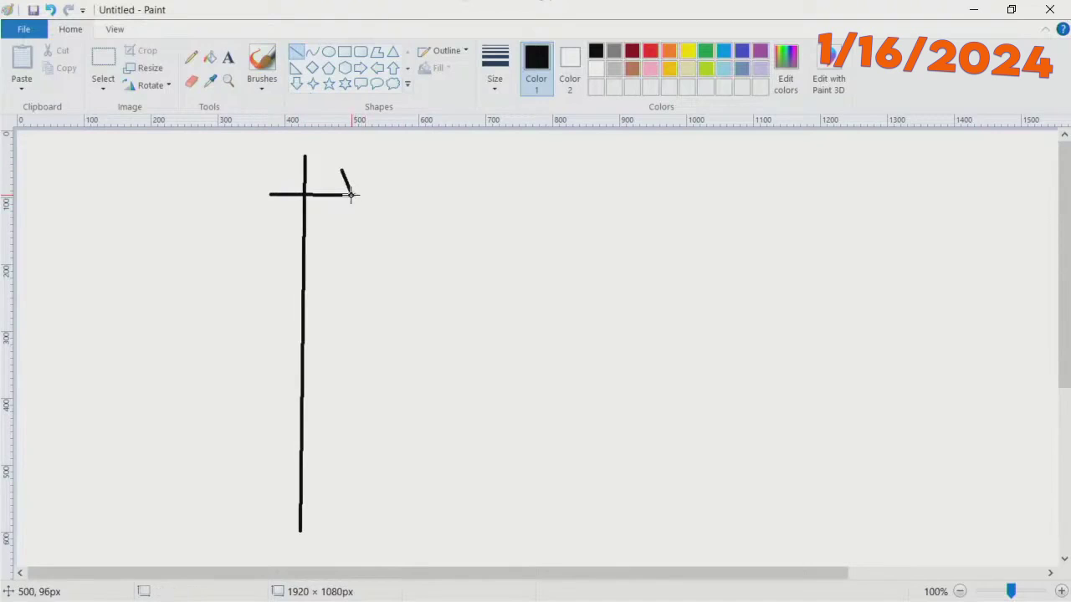
{"action": "left_click_drag", "start_coordinate": [350, 194], "coordinate": [341, 209]}
Add a lower horizontal arrow across the pole pointing left
{"action": "left_click_drag", "start_coordinate": [255, 333], "coordinate": [355, 333]}
{"action": "left_click_drag", "start_coordinate": [273, 302], "coordinate": [255, 333]}
{"action": "left_click", "coordinate": [406, 263]}
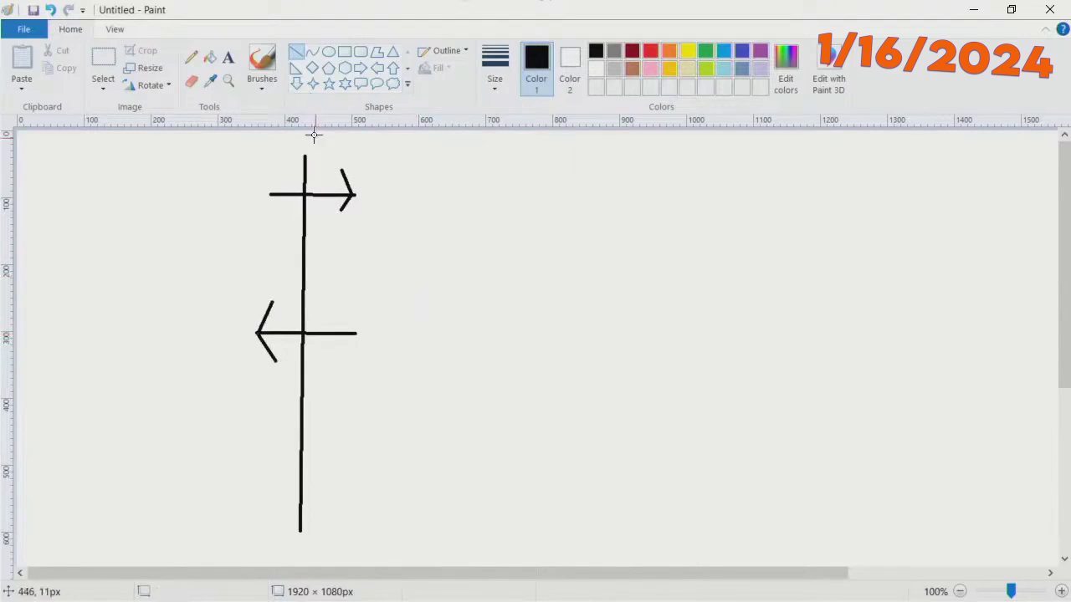
Draw a red I-shaped spacing marker right of the pole between the two arrows
{"action": "left_click", "coordinate": [651, 51]}
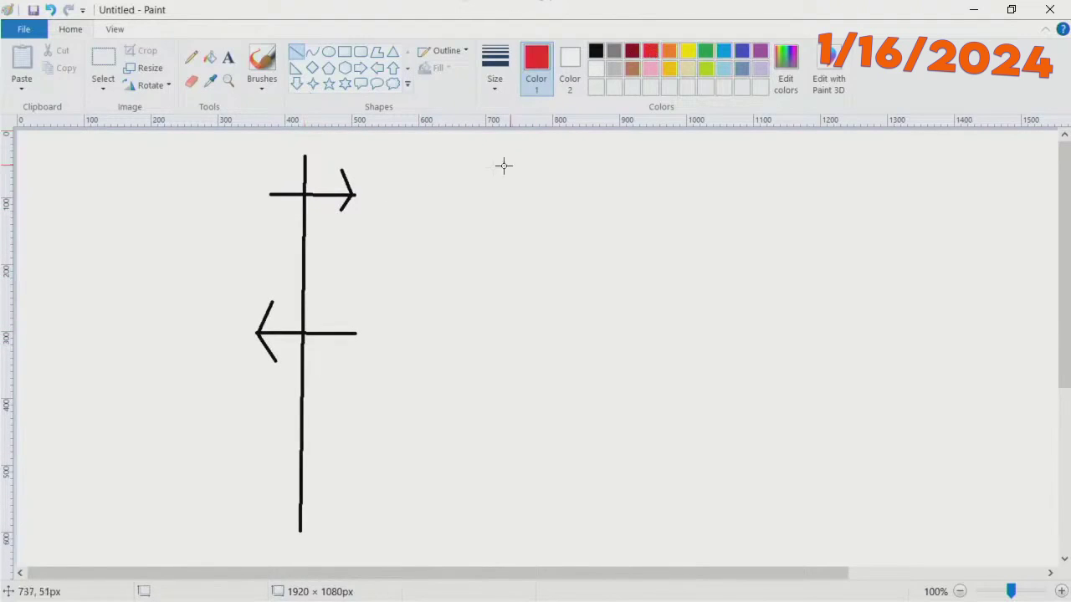
{"action": "left_click_drag", "start_coordinate": [421, 188], "coordinate": [520, 195]}
{"action": "mouse_move", "coordinate": [413, 334]}
{"action": "left_mouse_down"}
{"action": "mouse_move", "coordinate": [523, 334]}
{"action": "mouse_move", "coordinate": [475, 232]}
{"action": "mouse_move", "coordinate": [471, 342]}
{"action": "mouse_move", "coordinate": [467, 191]}
{"action": "left_mouse_up"}
{"action": "left_click", "coordinate": [646, 271]}
Label the red marker '10 feet' in red text
{"action": "left_click", "coordinate": [230, 56]}
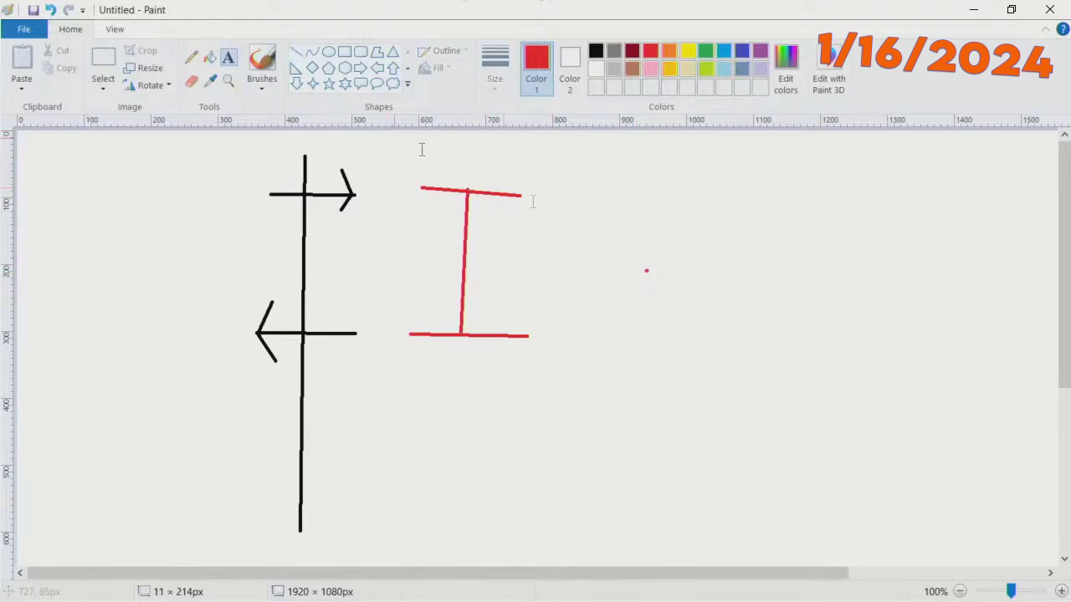
{"action": "left_click_drag", "start_coordinate": [493, 234], "coordinate": [567, 295]}
{"action": "type", "text": "10"}
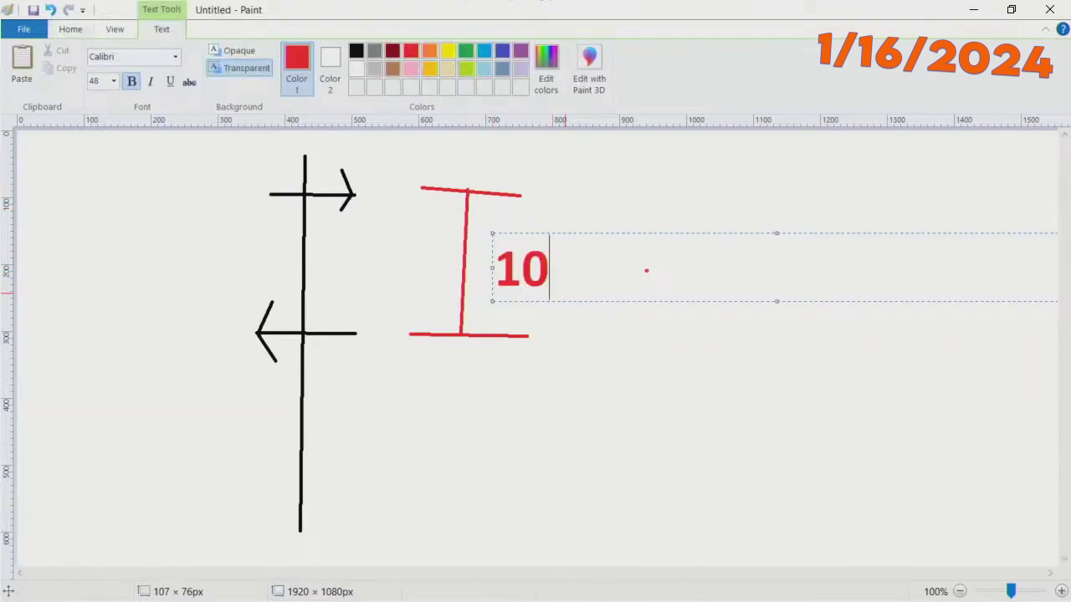
{"action": "type", "text": " feet"}
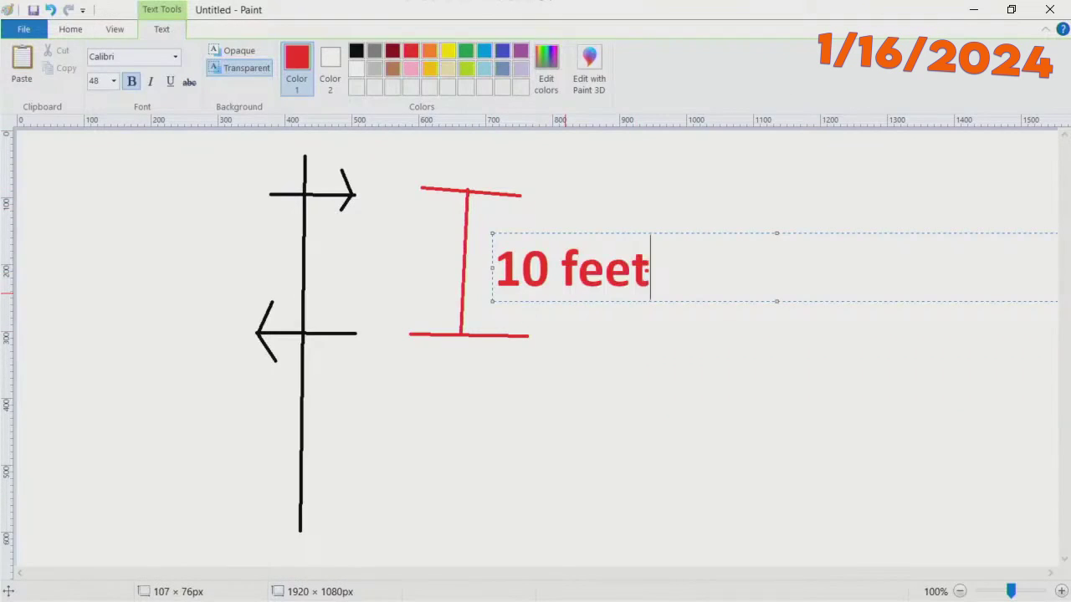
{"action": "left_click", "coordinate": [750, 353]}
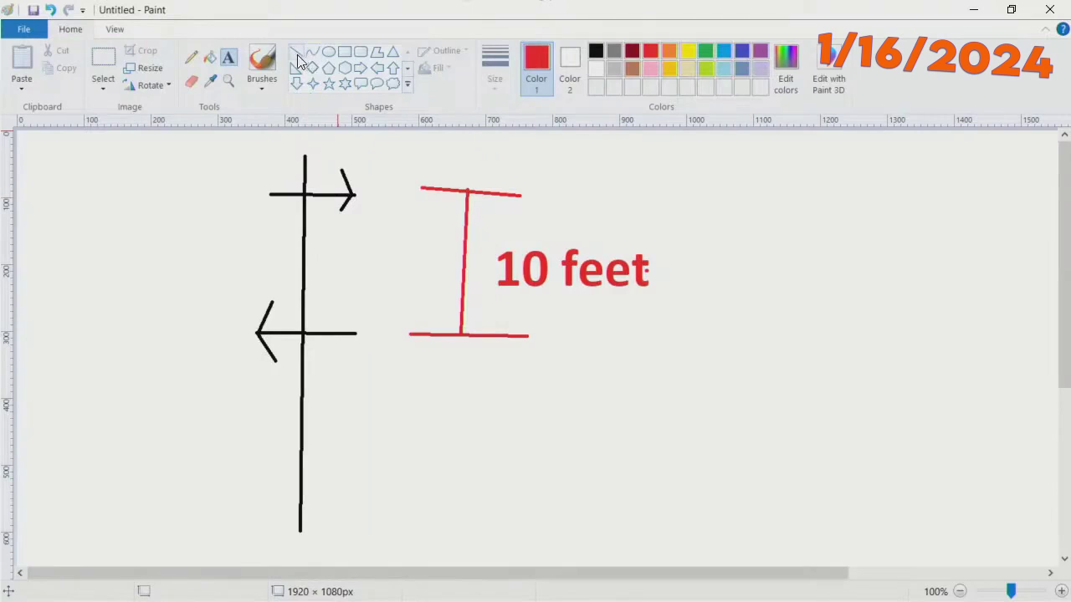
{"action": "left_click", "coordinate": [344, 51]}
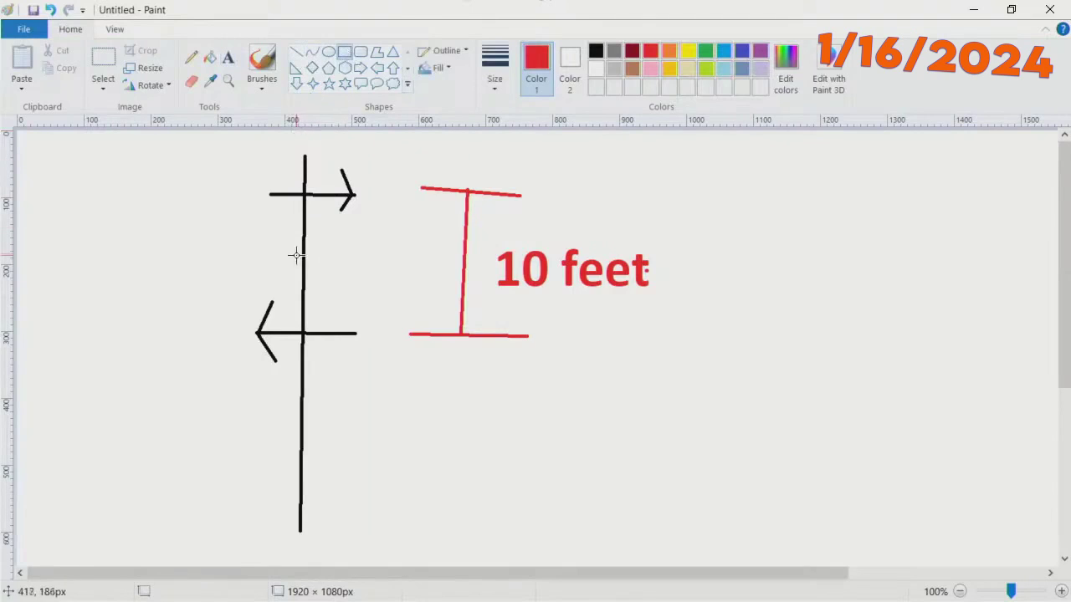
Draw a small green square combiner box on the pole
{"action": "left_click_drag", "start_coordinate": [292, 251], "coordinate": [317, 277]}
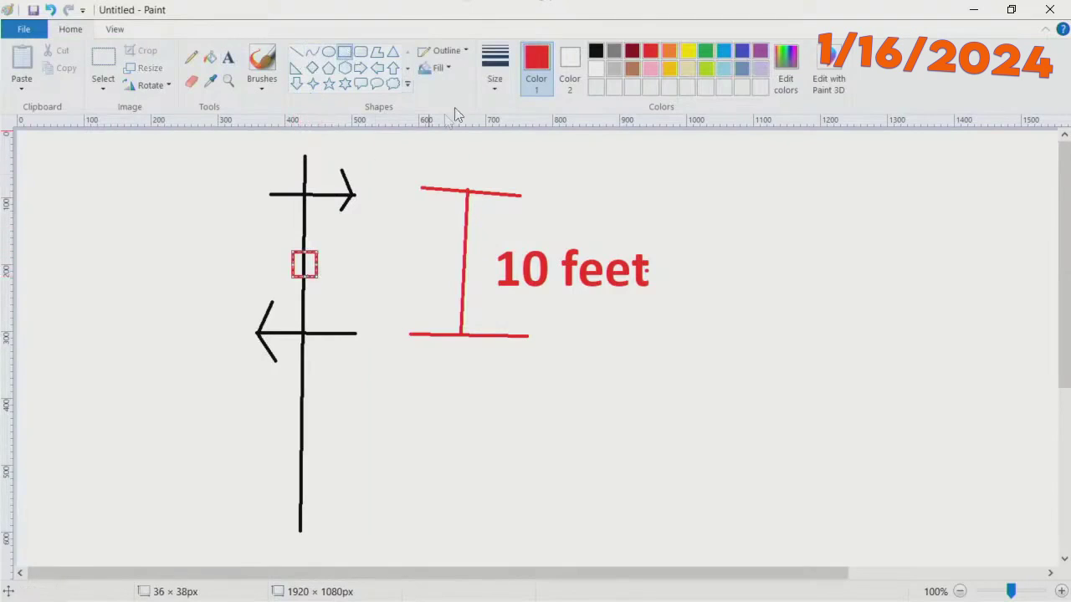
{"action": "left_click", "coordinate": [705, 52]}
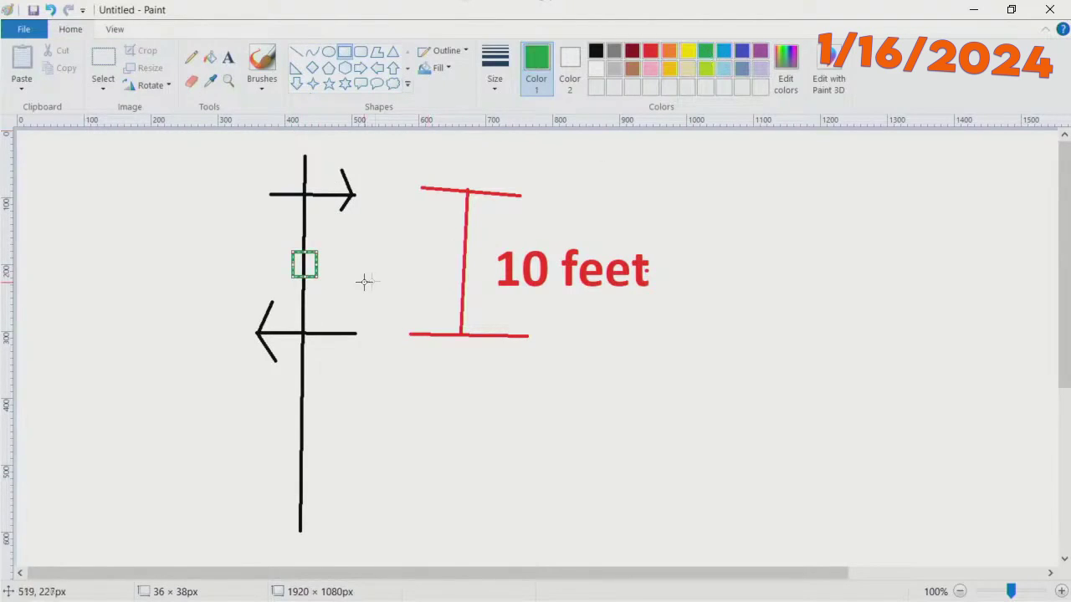
{"action": "left_click", "coordinate": [370, 250]}
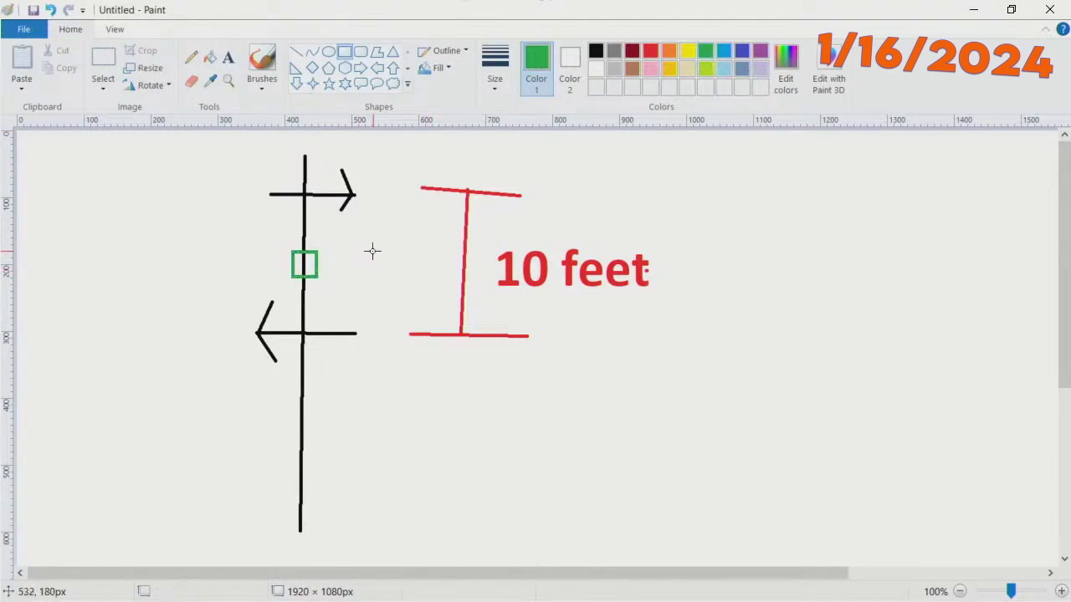
Draw green curved cables from the box to both arrows and one arcing to the pole's base
{"action": "left_click", "coordinate": [312, 51]}
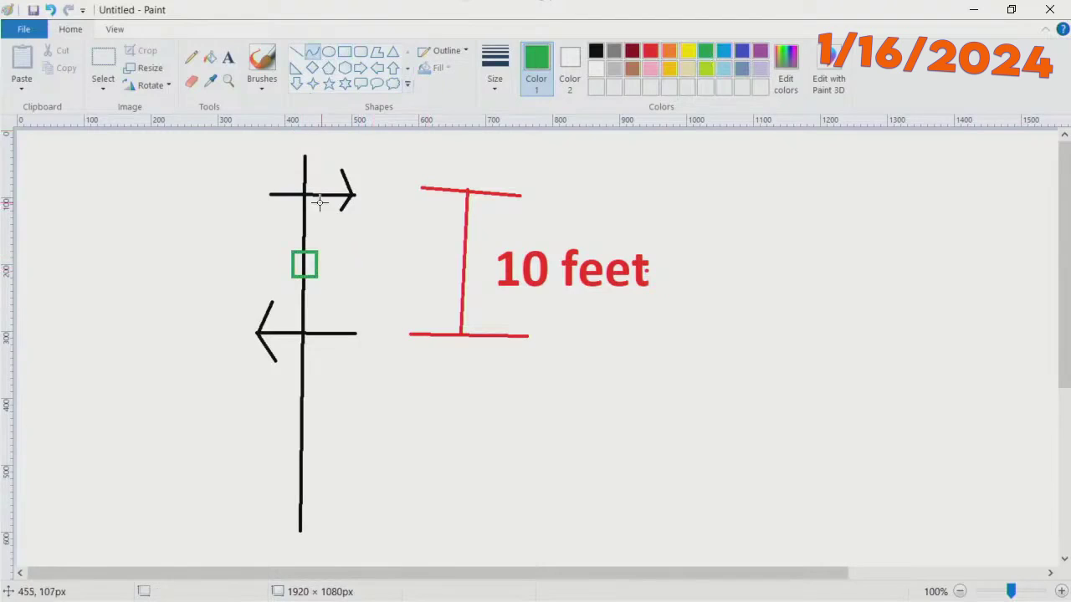
{"action": "left_click_drag", "start_coordinate": [321, 195], "coordinate": [347, 234]}
{"action": "left_click_drag", "start_coordinate": [292, 277], "coordinate": [269, 285]}
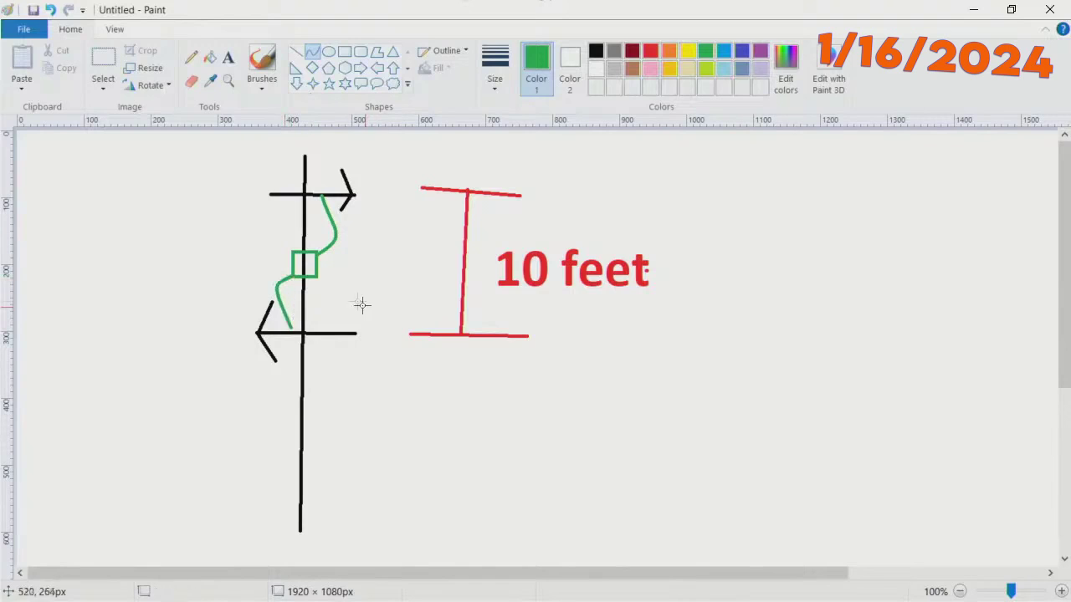
{"action": "left_click_drag", "start_coordinate": [318, 278], "coordinate": [312, 531]}
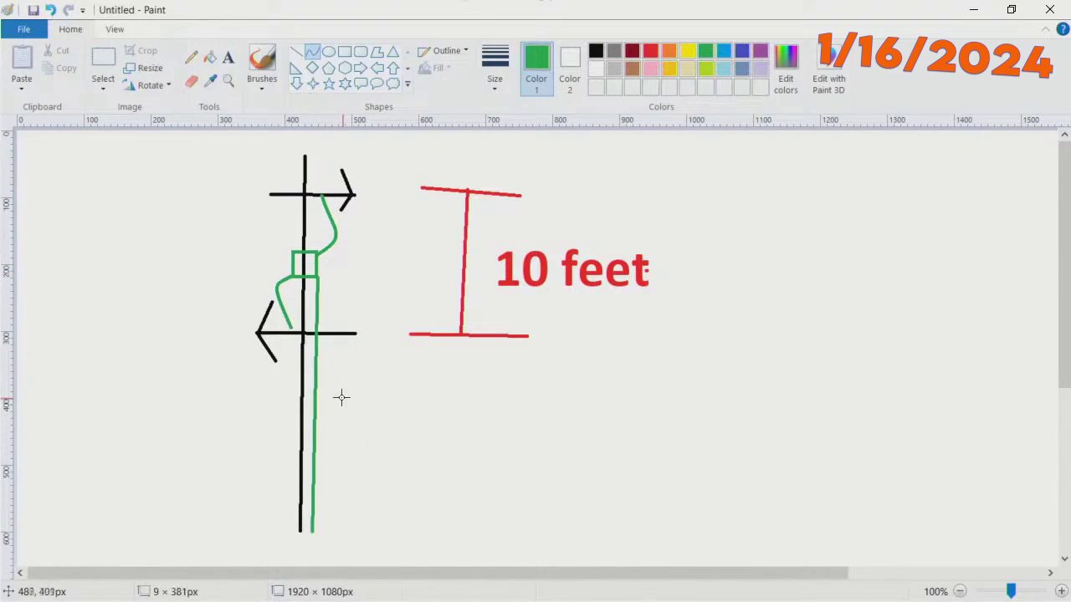
{"action": "left_click_drag", "start_coordinate": [341, 398], "coordinate": [400, 334]}
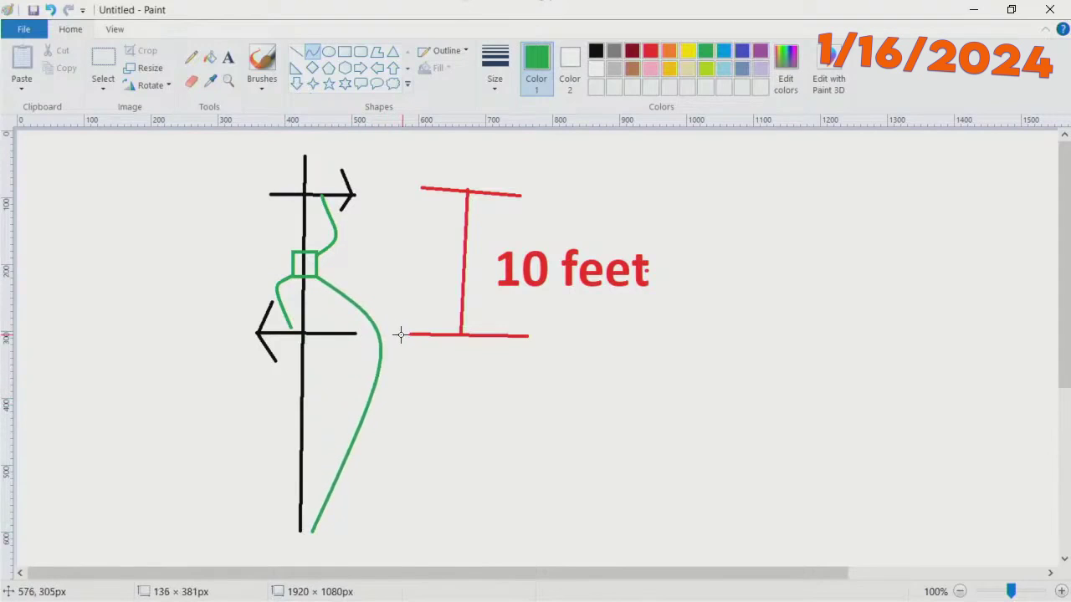
{"action": "left_click", "coordinate": [433, 400]}
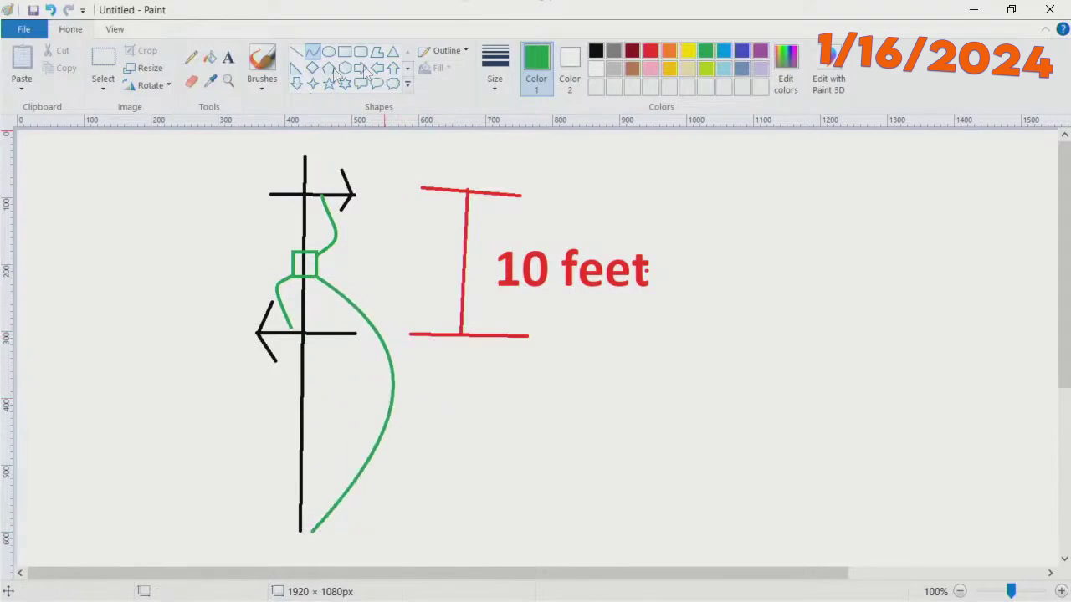
{"action": "left_click_drag", "start_coordinate": [342, 222], "coordinate": [362, 245]}
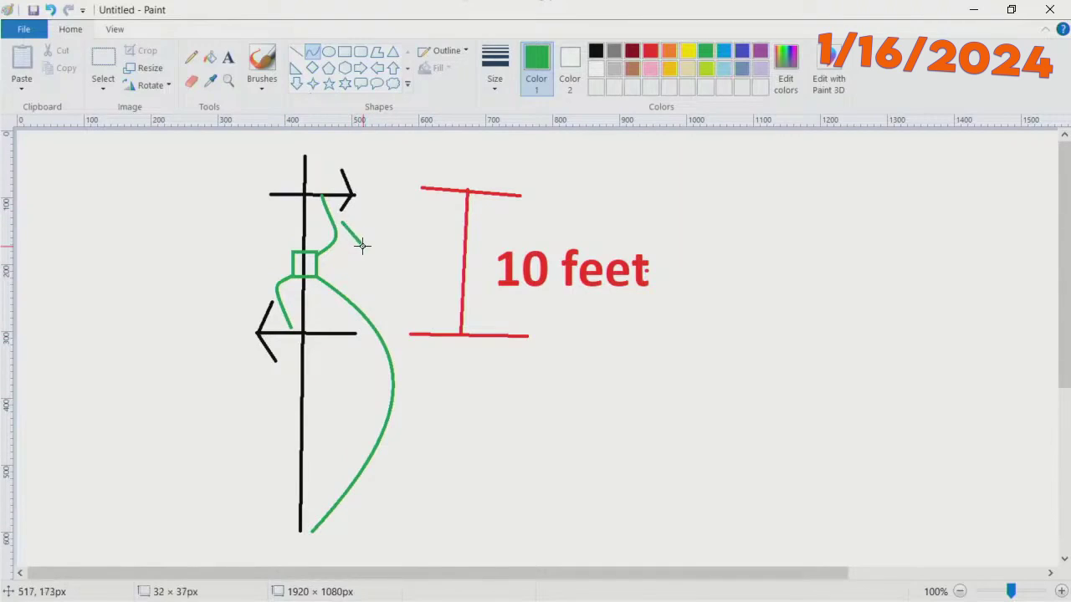
{"action": "key", "text": "ctrl+z"}
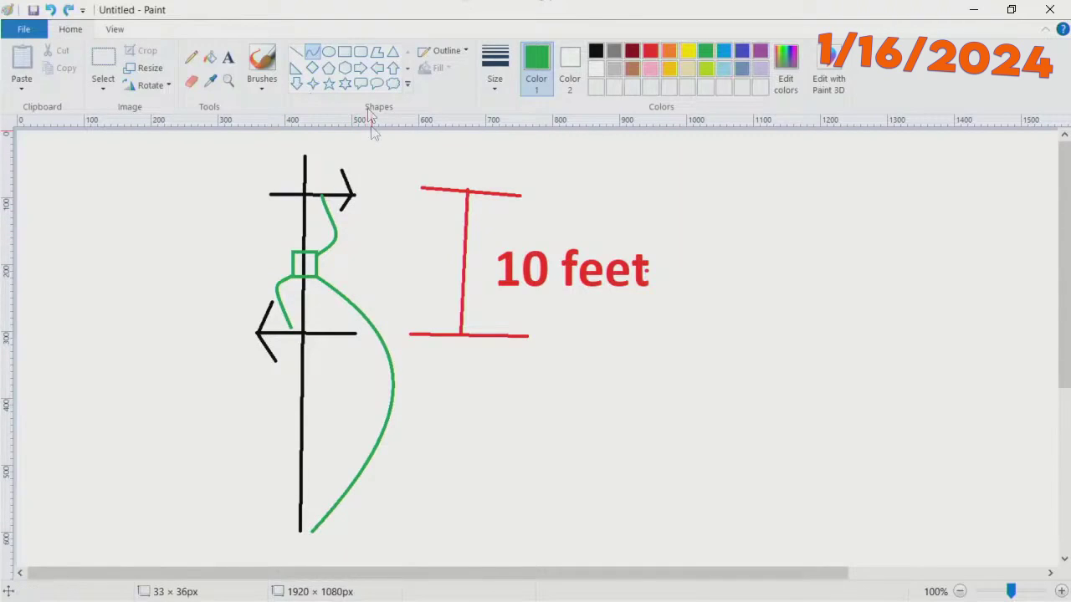
Place a green '6' beside the upper cable and another beside the left cable
{"action": "left_click", "coordinate": [228, 58]}
{"action": "left_click_drag", "start_coordinate": [339, 210], "coordinate": [389, 230]}
{"action": "type", "text": "6"}
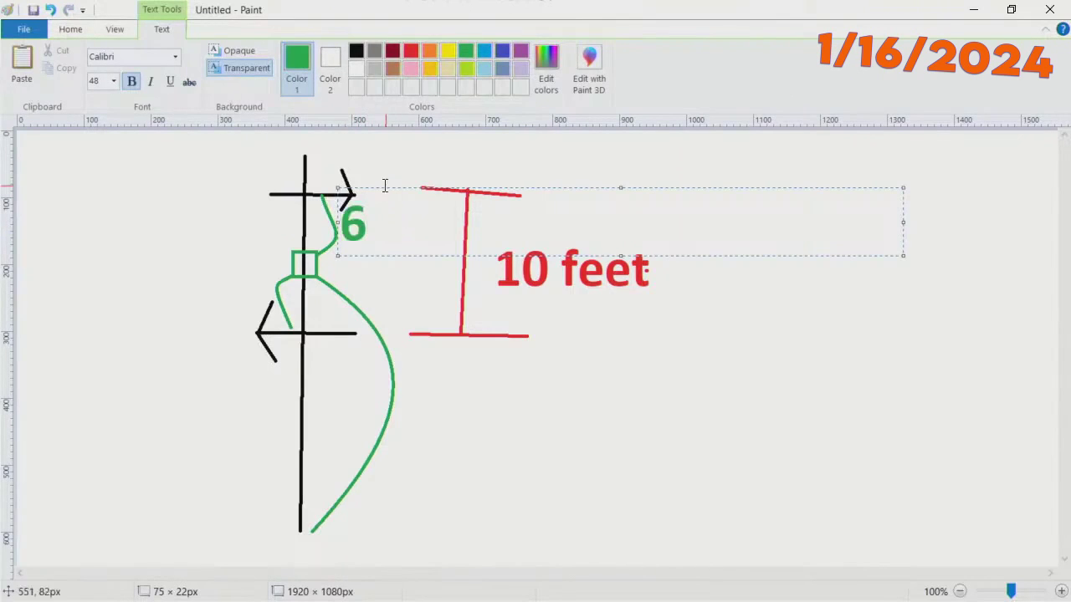
{"action": "mouse_move", "coordinate": [385, 186]}
{"action": "left_mouse_down"}
{"action": "mouse_move", "coordinate": [397, 209]}
{"action": "mouse_move", "coordinate": [395, 198]}
{"action": "left_mouse_up"}
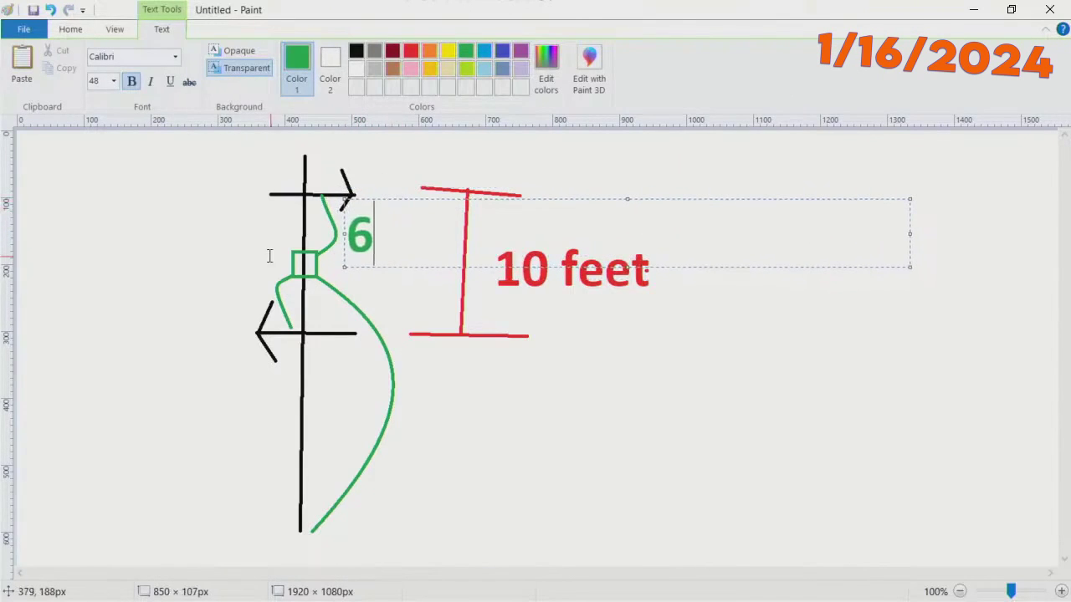
{"action": "left_click_drag", "start_coordinate": [202, 265], "coordinate": [258, 299]}
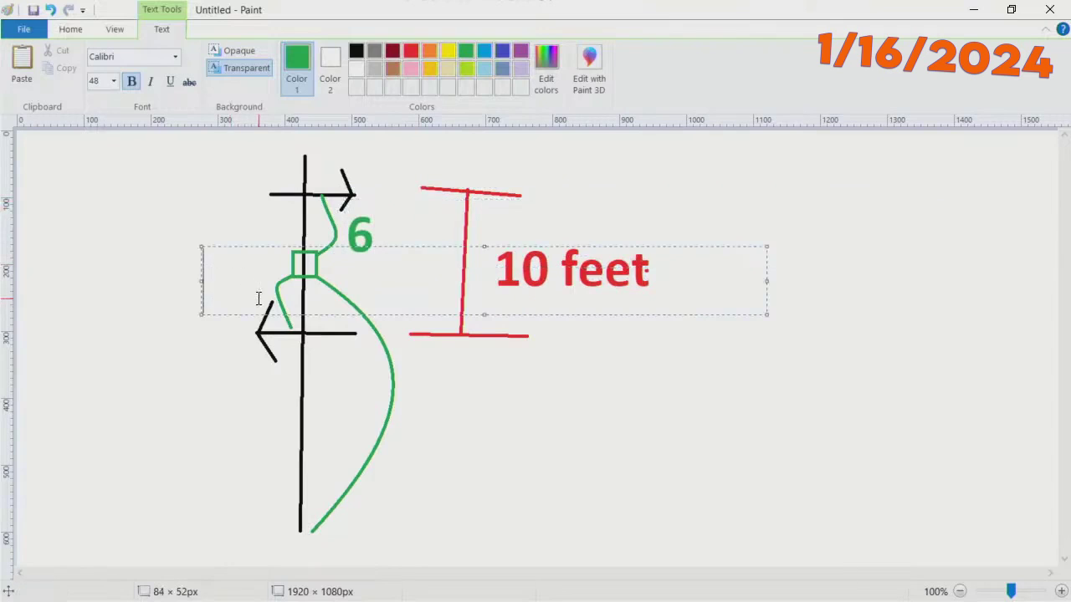
{"action": "type", "text": "6"}
{"action": "left_click_drag", "start_coordinate": [231, 248], "coordinate": [256, 251]}
{"action": "left_click", "coordinate": [443, 369]}
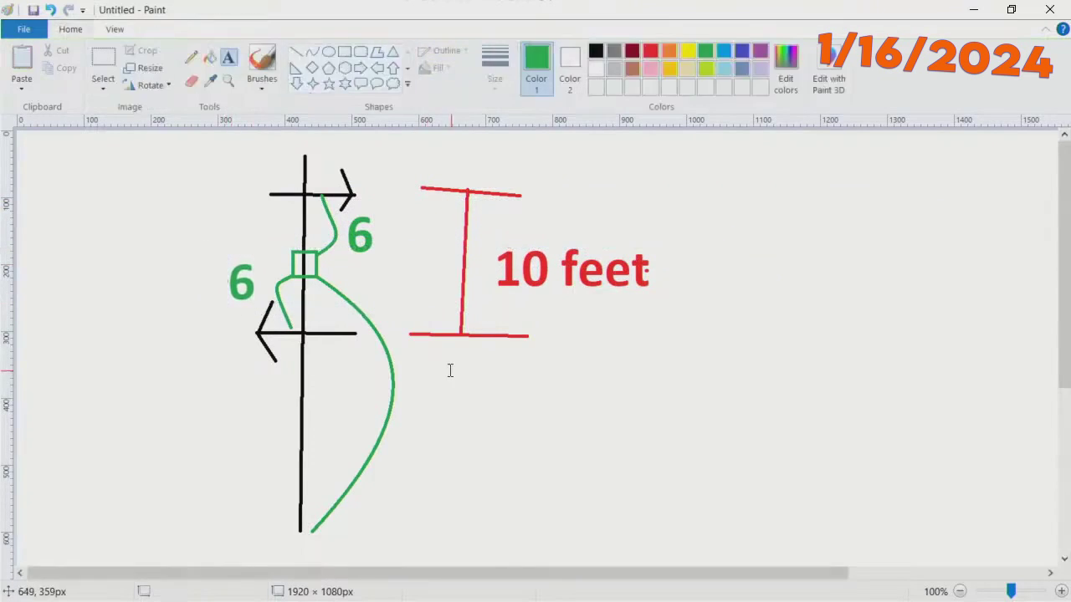